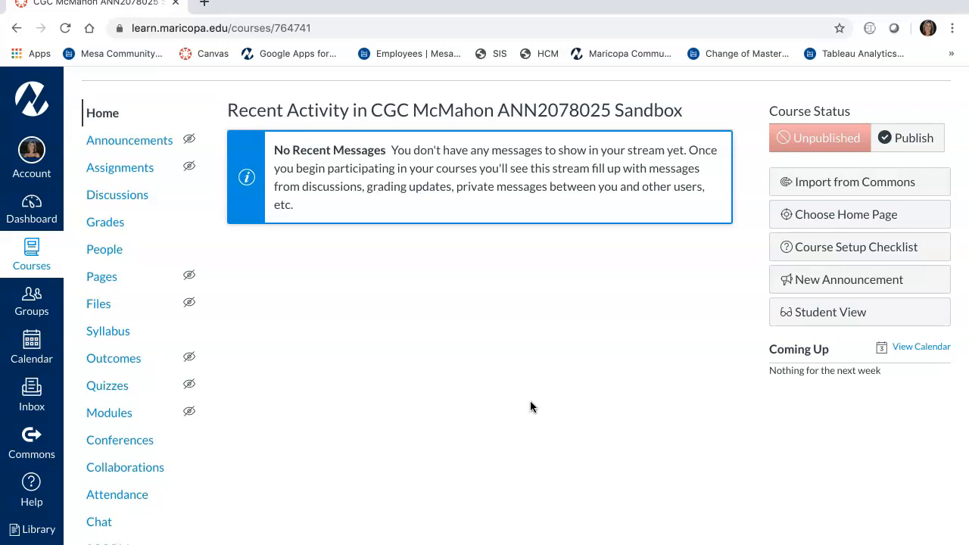
- Create a new quiz in the course and title it "Final Grade Option Quiz"
{"action": "left_click", "coordinate": [116, 389]}
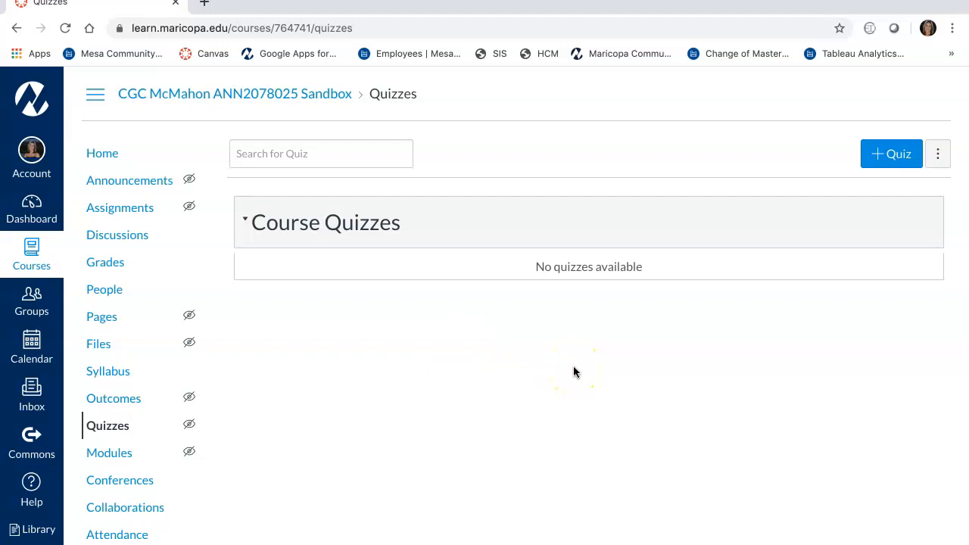
{"action": "left_click", "coordinate": [893, 153]}
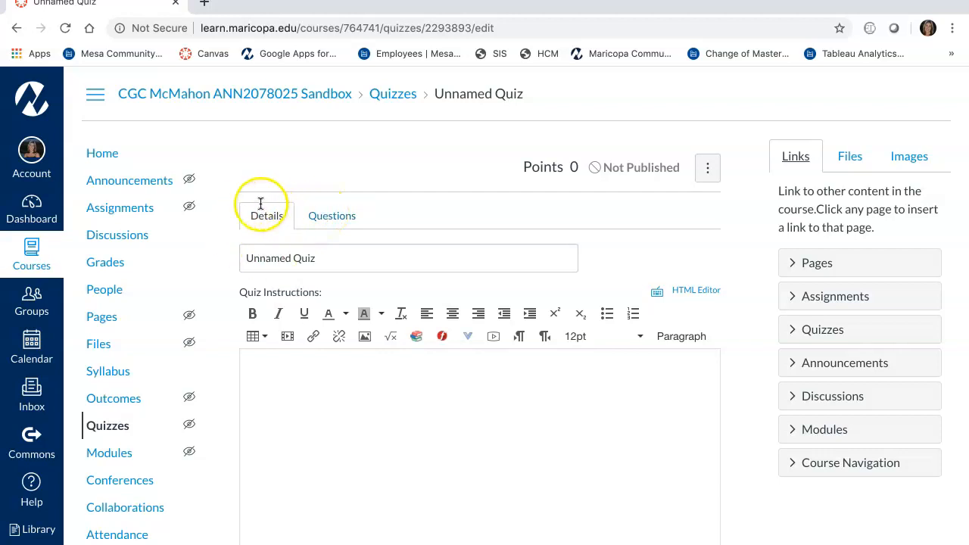
{"action": "left_click_drag", "start_coordinate": [318, 258], "coordinate": [233, 261]}
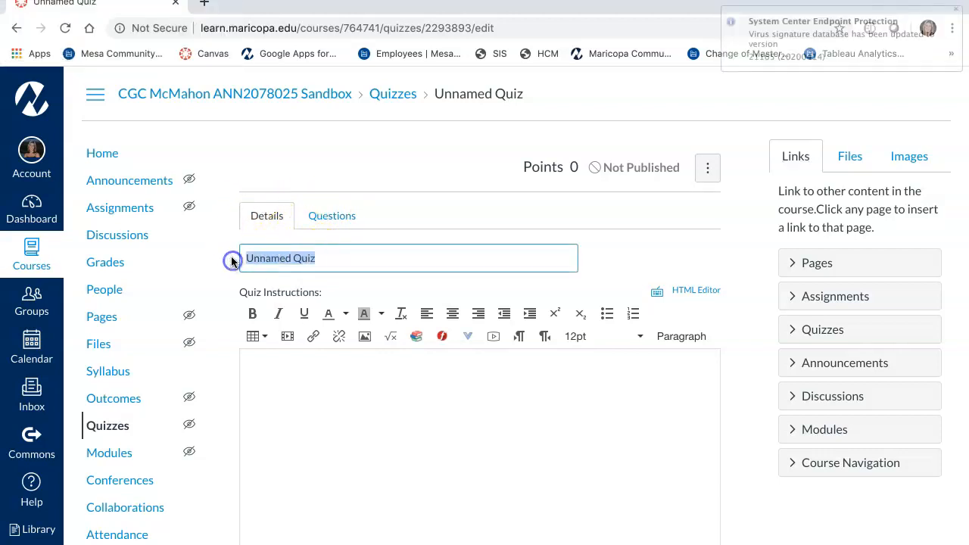
{"action": "type", "text": "Final "}
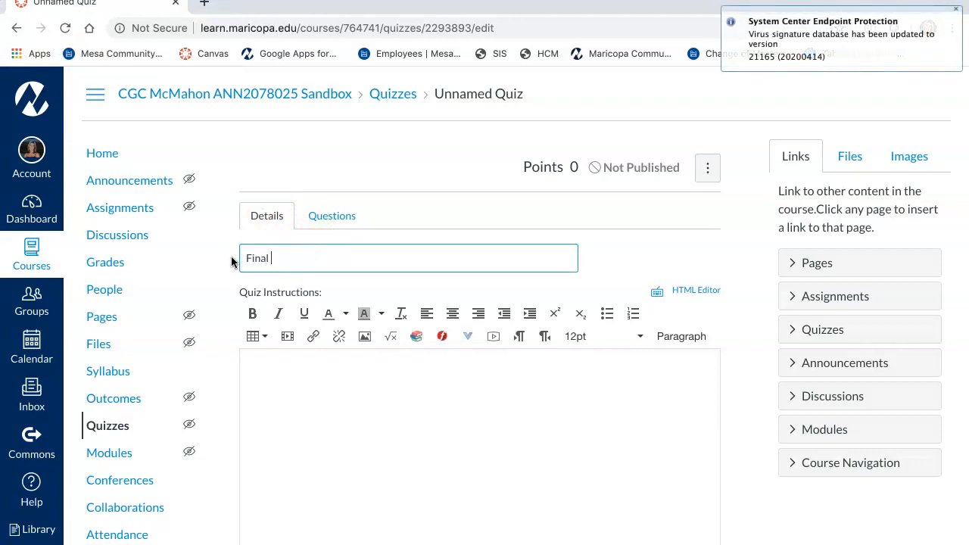
{"action": "type", "text": "Grade Option Quiz"}
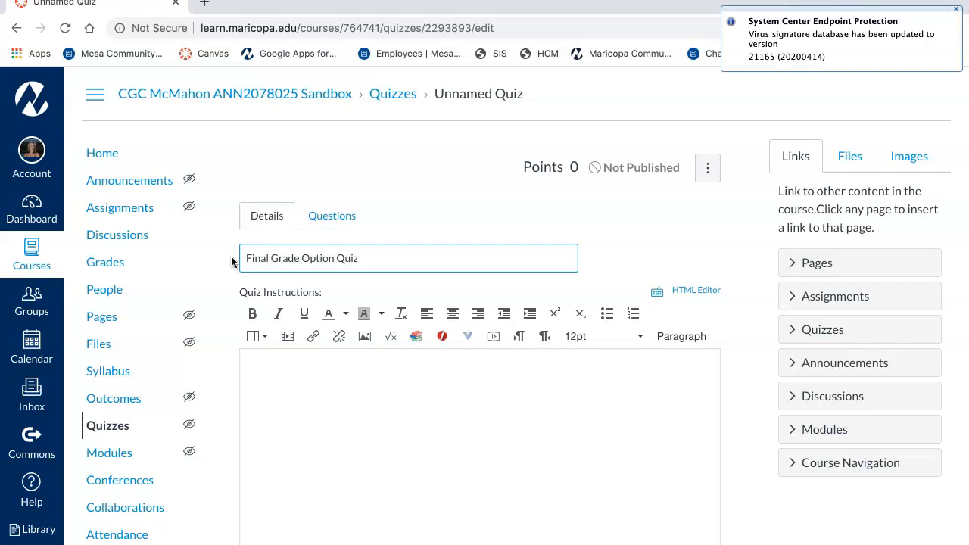
- Enter "Instructions:" as the quiz instructions text, correcting the misspelled word
{"action": "left_click", "coordinate": [278, 378]}
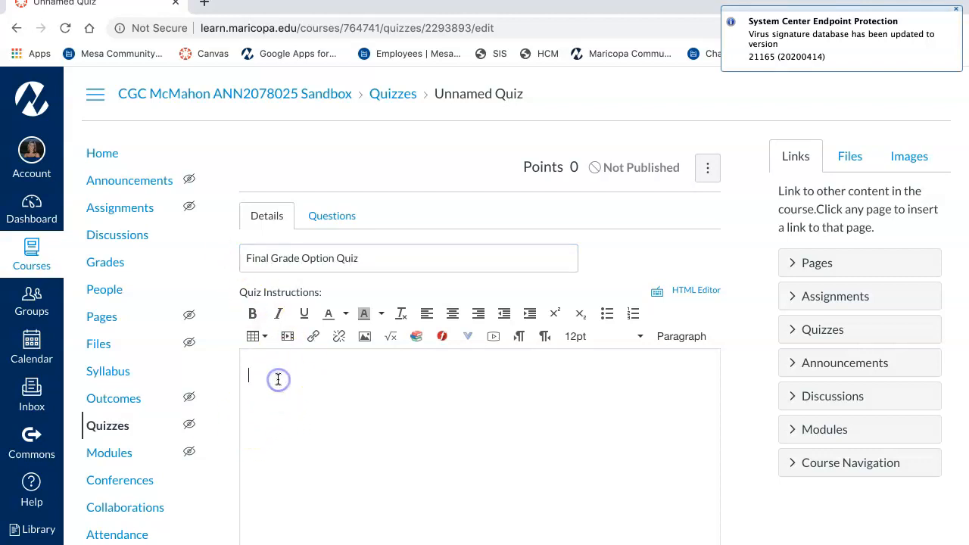
{"action": "type", "text": "Instructions:"}
{"action": "left_click", "coordinate": [278, 379]}
{"action": "triple_click", "coordinate": [261, 380]}
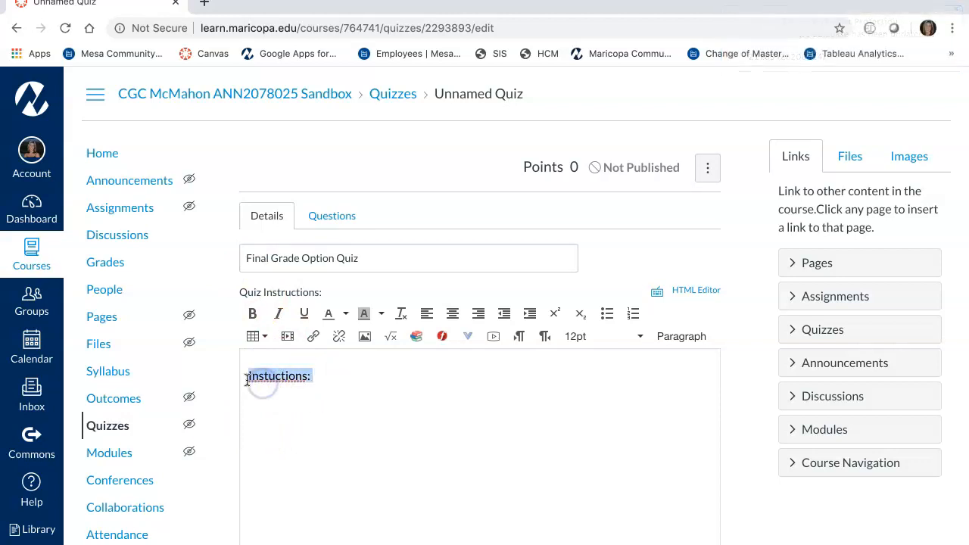
{"action": "type", "text": "Insruc"}
{"action": "key", "text": "BackSpace"}
{"action": "key", "text": "BackSpace"}
{"action": "key", "text": "BackSpace"}
{"action": "key", "text": "BackSpace"}
{"action": "key", "text": "BackSpace"}
{"action": "type", "text": "nstructions:"}
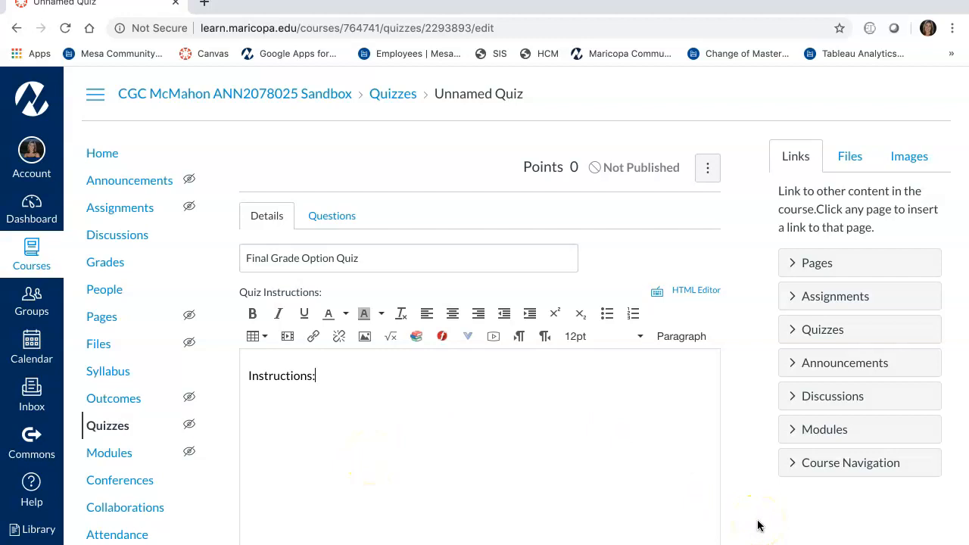
- Check the quiz type and assignment group choices, keeping Graded Quiz and Assignments selected
{"action": "scroll", "coordinate": [757, 522], "scroll_direction": "down", "scroll_amount": 2}
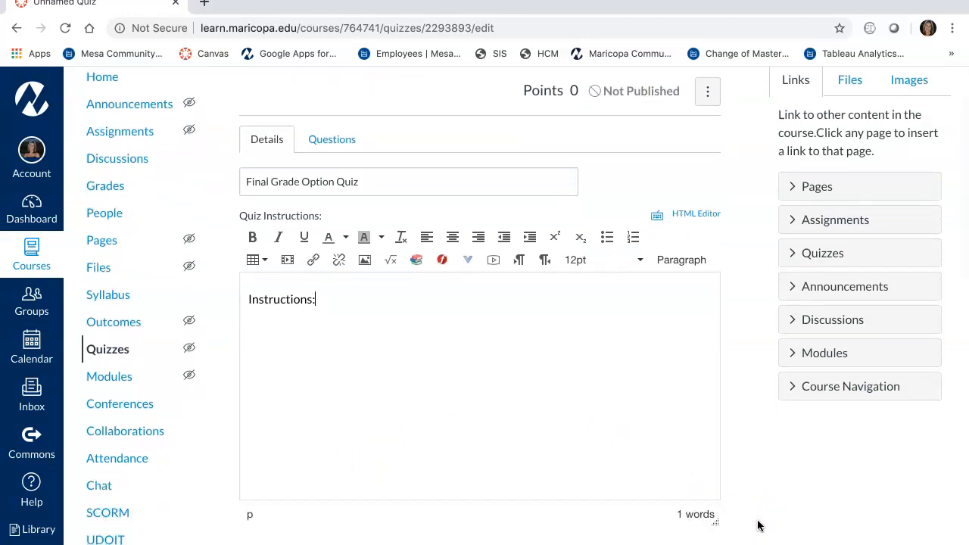
{"action": "scroll", "coordinate": [761, 494], "scroll_direction": "down", "scroll_amount": 5}
{"action": "scroll", "coordinate": [761, 492], "scroll_direction": "down", "scroll_amount": 3}
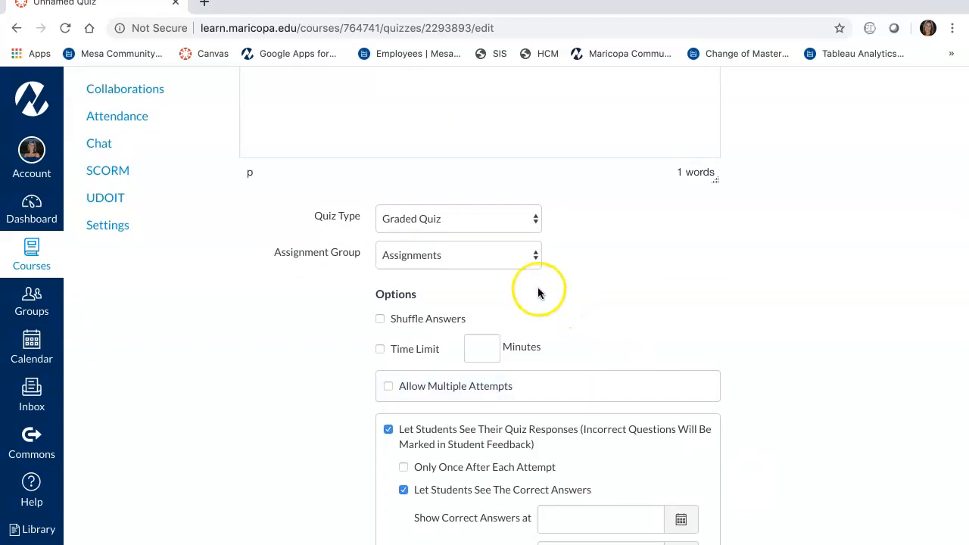
{"action": "left_click", "coordinate": [534, 219]}
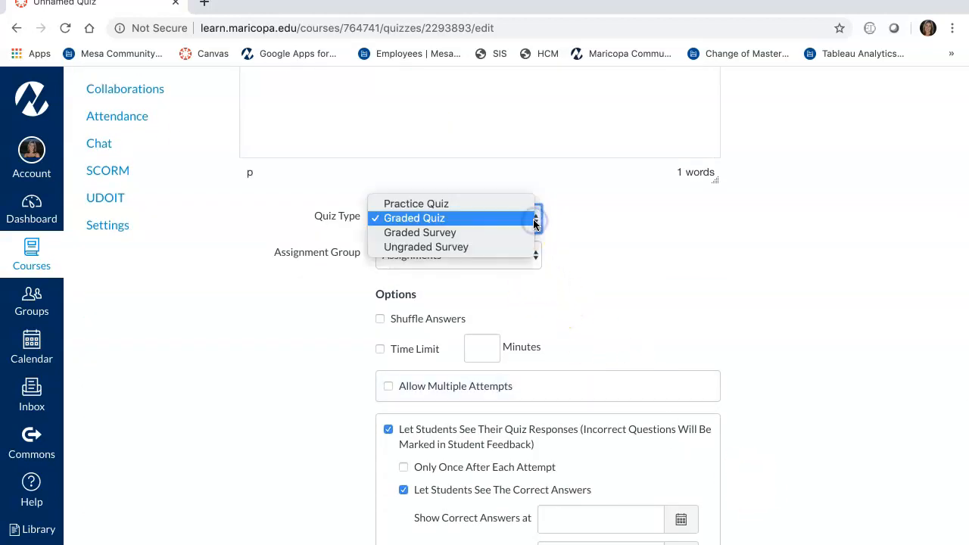
{"action": "left_click", "coordinate": [593, 253]}
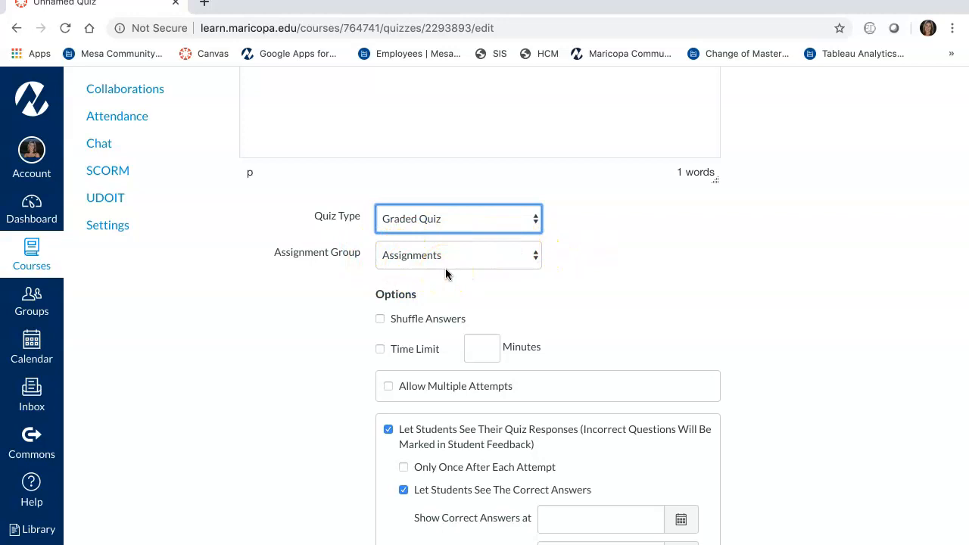
{"action": "left_click", "coordinate": [534, 257]}
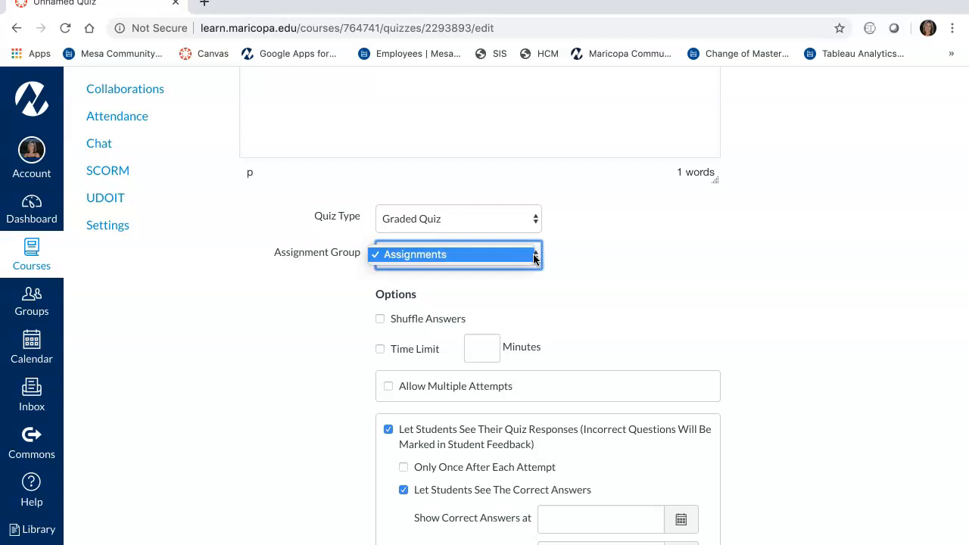
{"action": "left_click", "coordinate": [623, 321]}
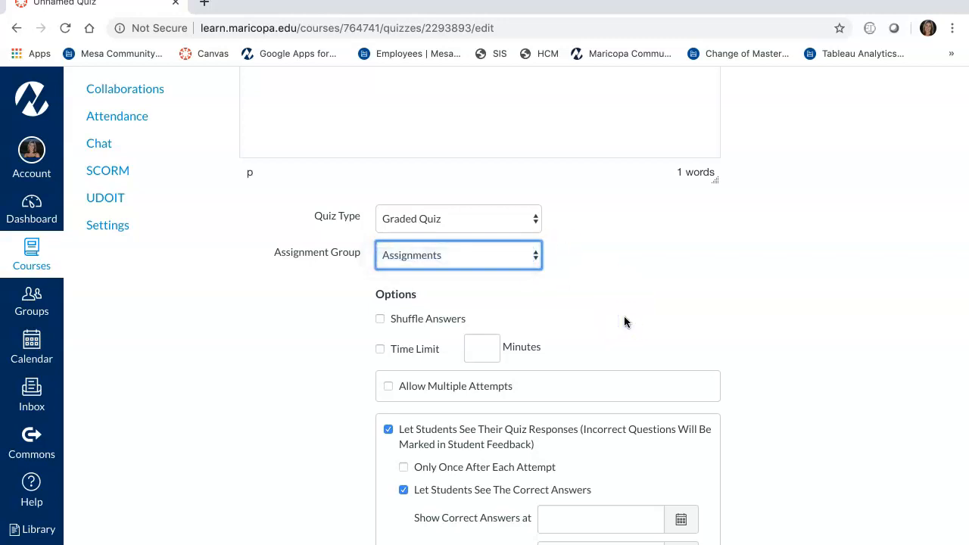
- Set the quiz's due date for everyone to April 30, 2020 at 5:00 pm
{"action": "scroll", "coordinate": [623, 316], "scroll_direction": "down", "scroll_amount": 3}
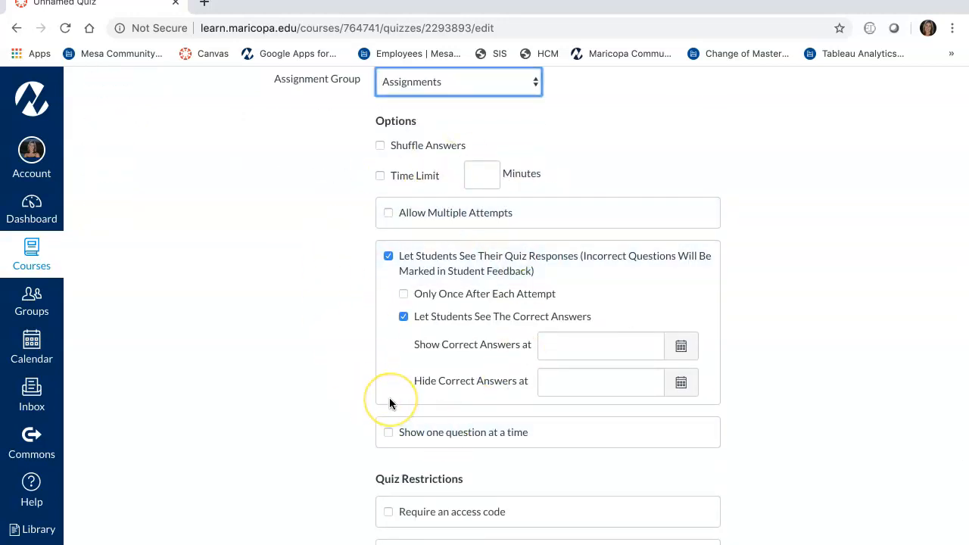
{"action": "scroll", "coordinate": [749, 497], "scroll_direction": "down", "scroll_amount": 4}
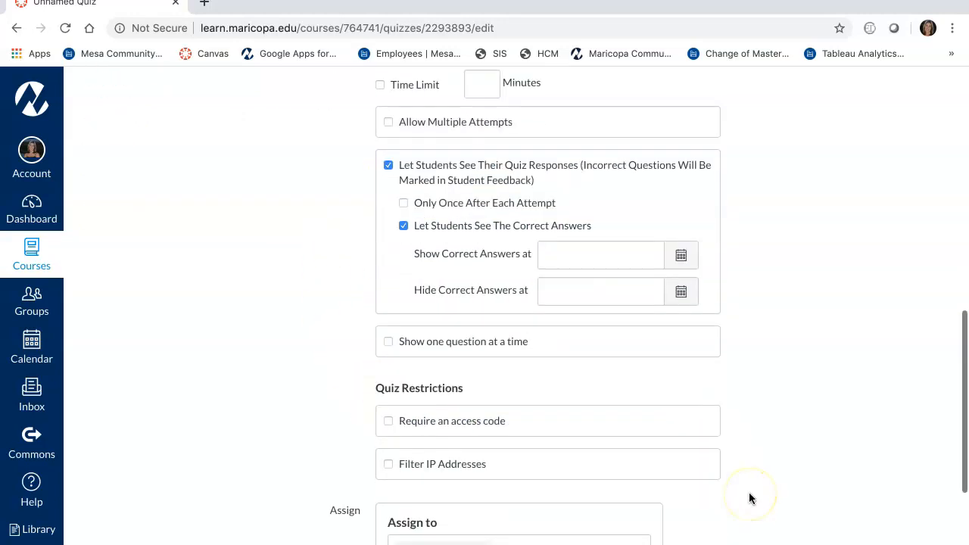
{"action": "scroll", "coordinate": [749, 498], "scroll_direction": "down", "scroll_amount": 3}
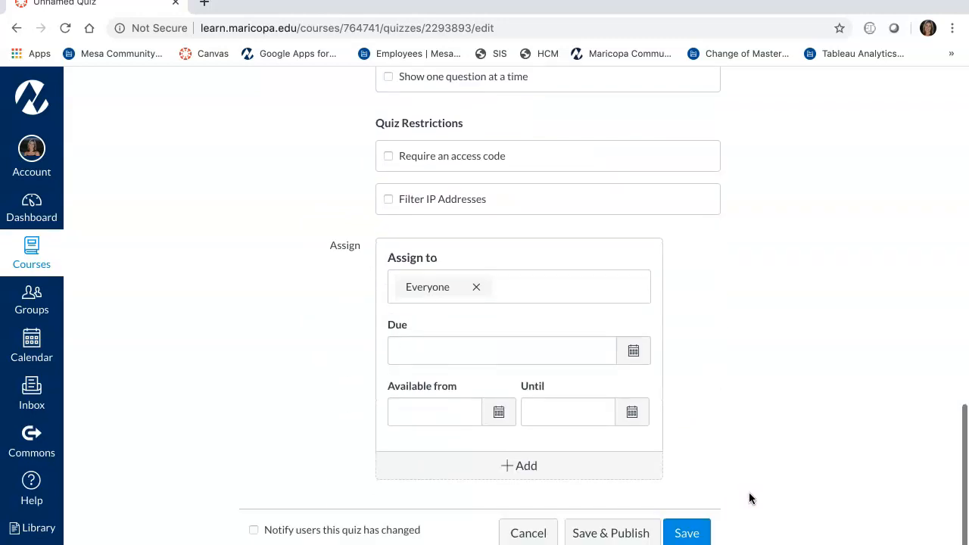
{"action": "left_click", "coordinate": [632, 352]}
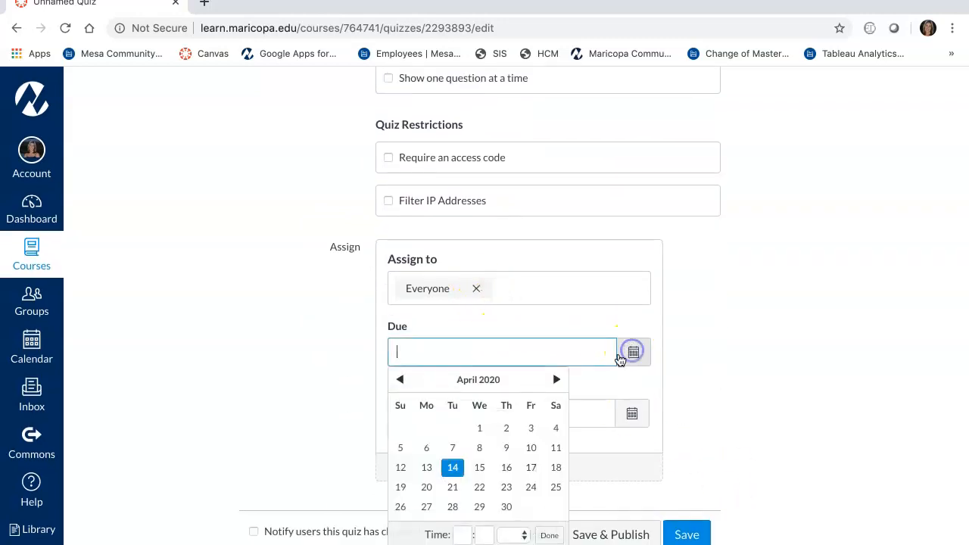
{"action": "left_click", "coordinate": [505, 506]}
{"action": "left_click", "coordinate": [461, 534]}
{"action": "type", "text": "5"}
{"action": "left_click", "coordinate": [482, 534]}
{"action": "type", "text": "00"}
{"action": "left_click", "coordinate": [550, 535]}
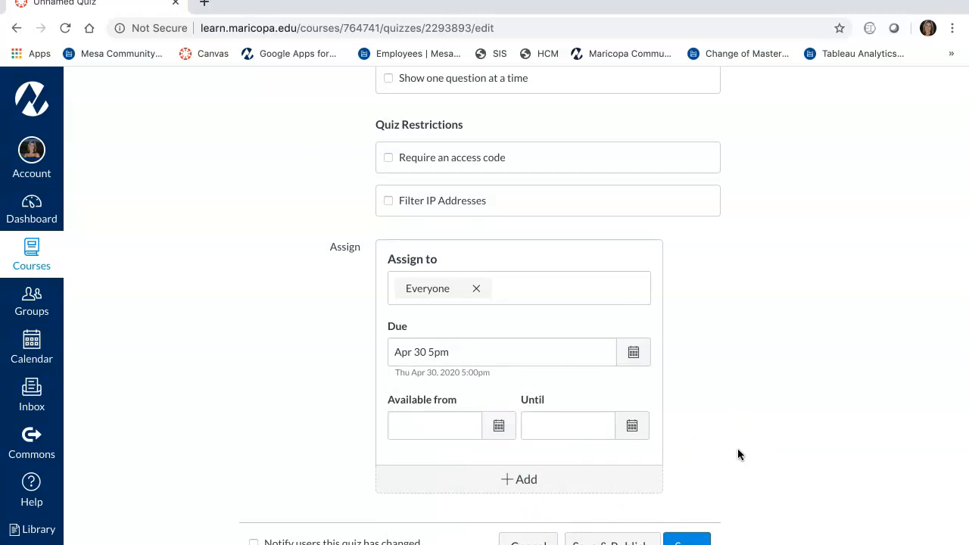
- Add a new question to the quiz and set its type to Essay Question
{"action": "scroll", "coordinate": [704, 338], "scroll_direction": "up", "scroll_amount": 15}
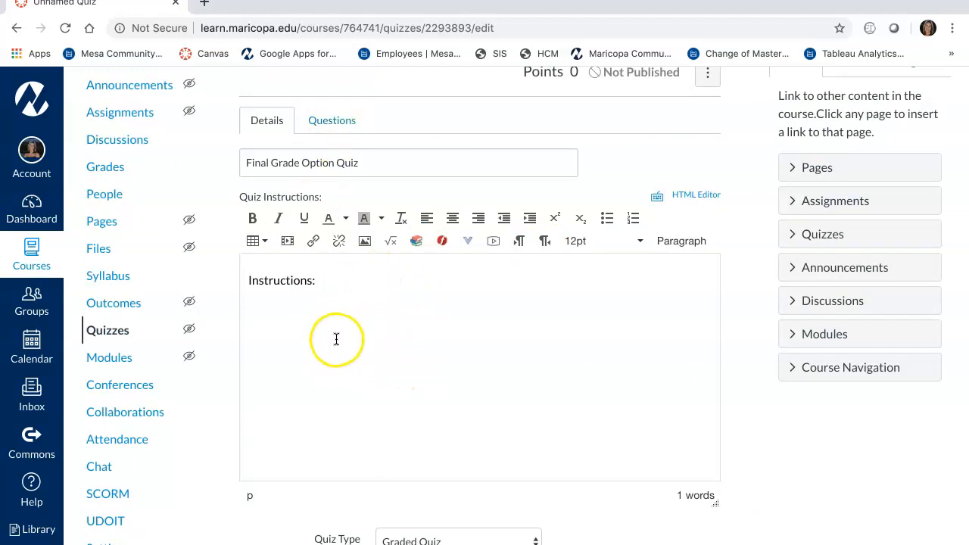
{"action": "left_click", "coordinate": [325, 120]}
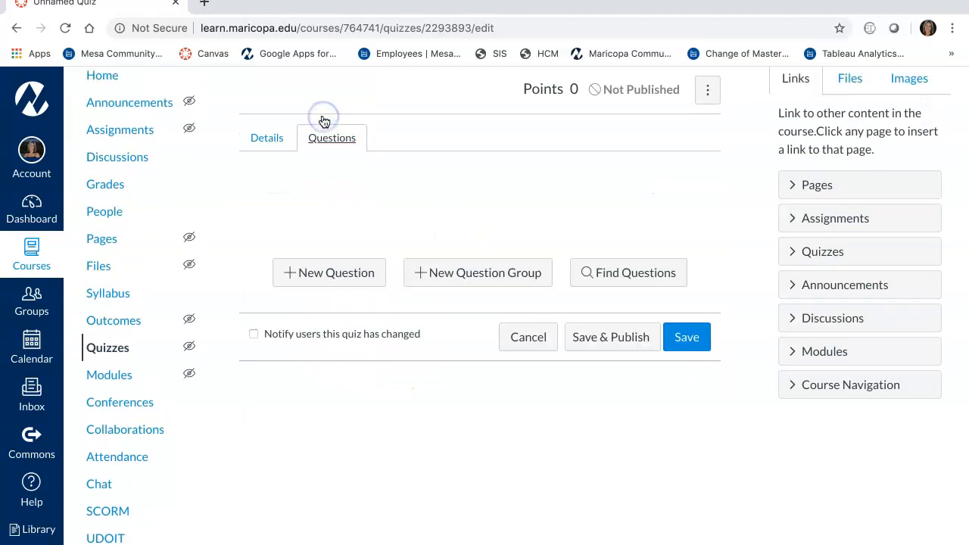
{"action": "left_click", "coordinate": [325, 273]}
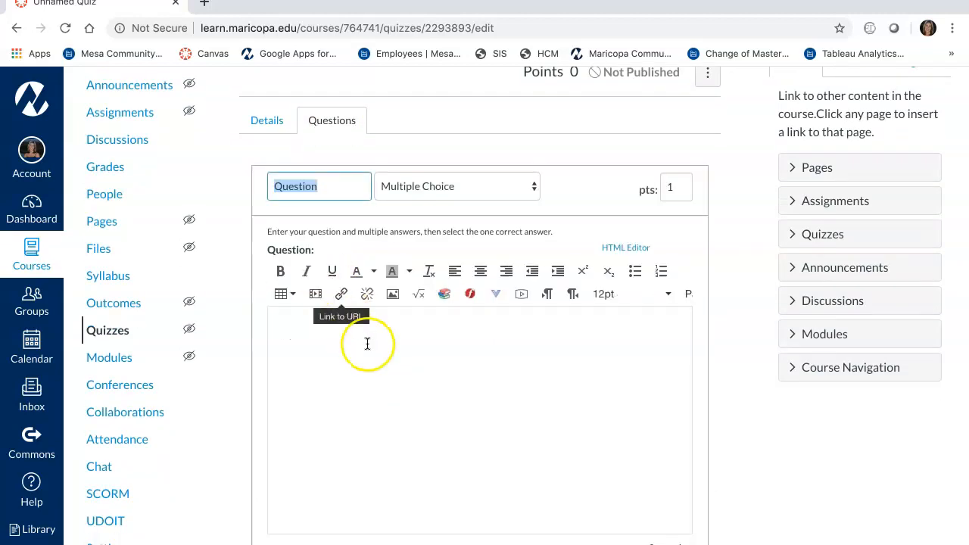
{"action": "left_click", "coordinate": [534, 187]}
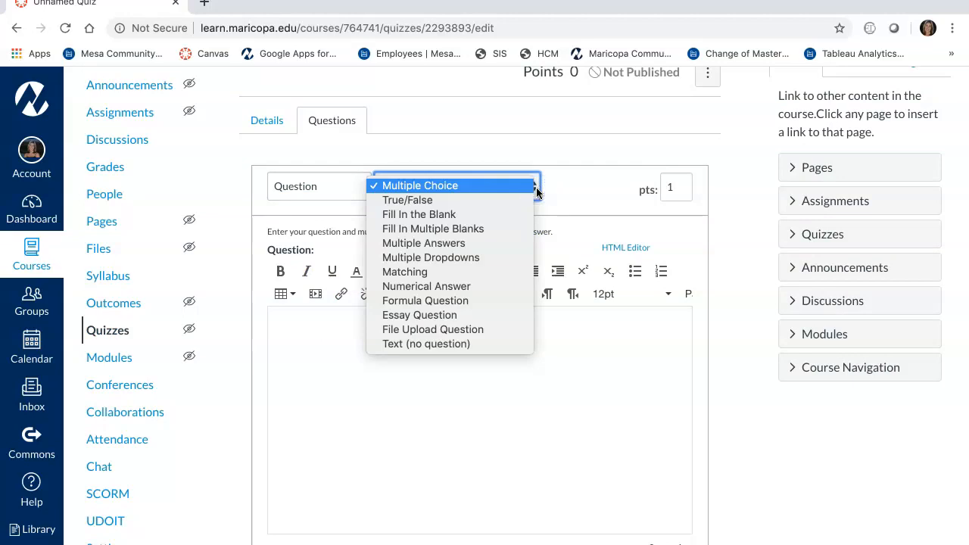
{"action": "left_click", "coordinate": [455, 314]}
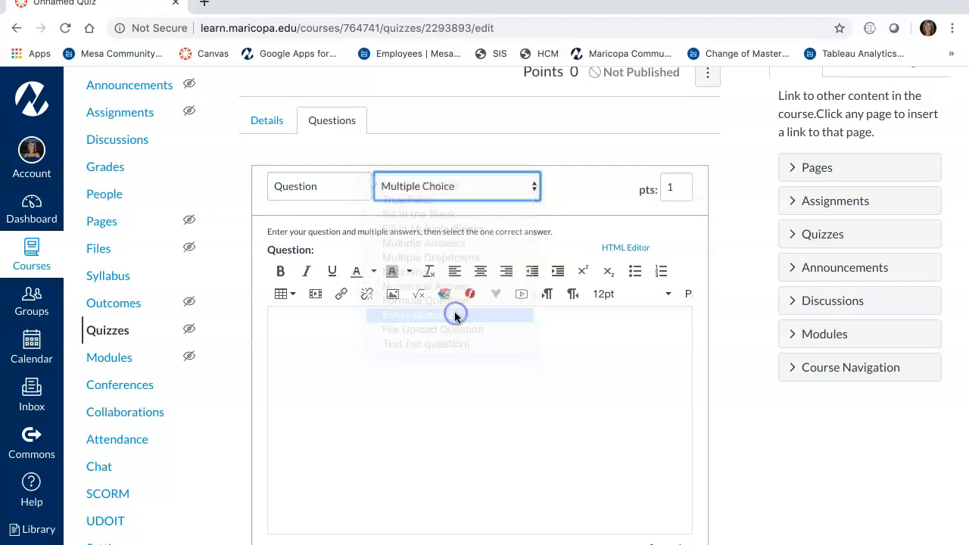
{"action": "left_click", "coordinate": [528, 186]}
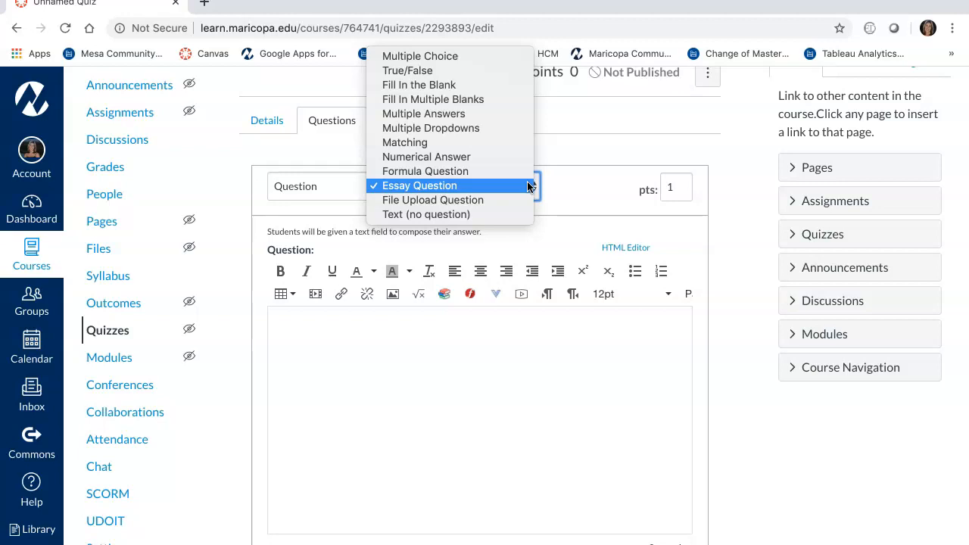
{"action": "left_click", "coordinate": [450, 315]}
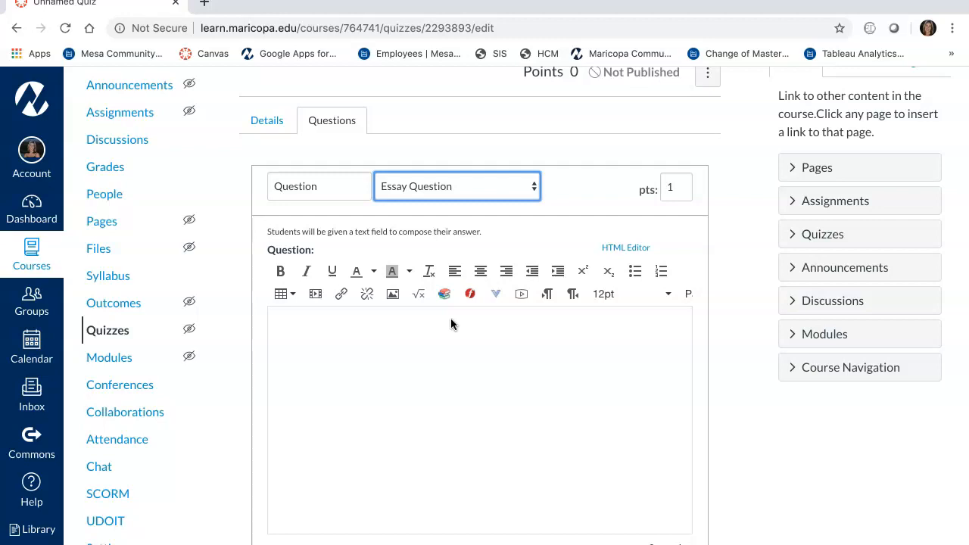
- Enter "Question:" as the essay question's text and save the question to the quiz
{"action": "left_click", "coordinate": [438, 324]}
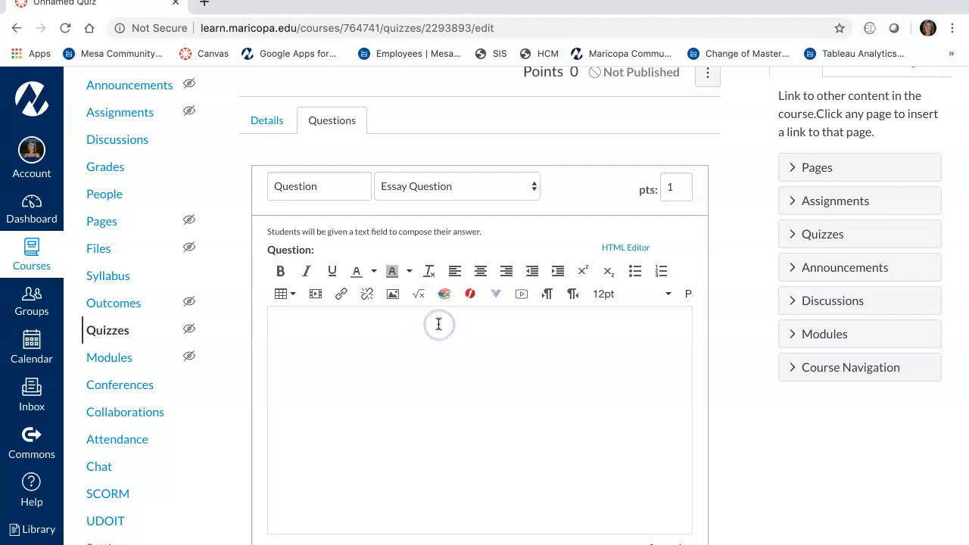
{"action": "type", "text": "Question:"}
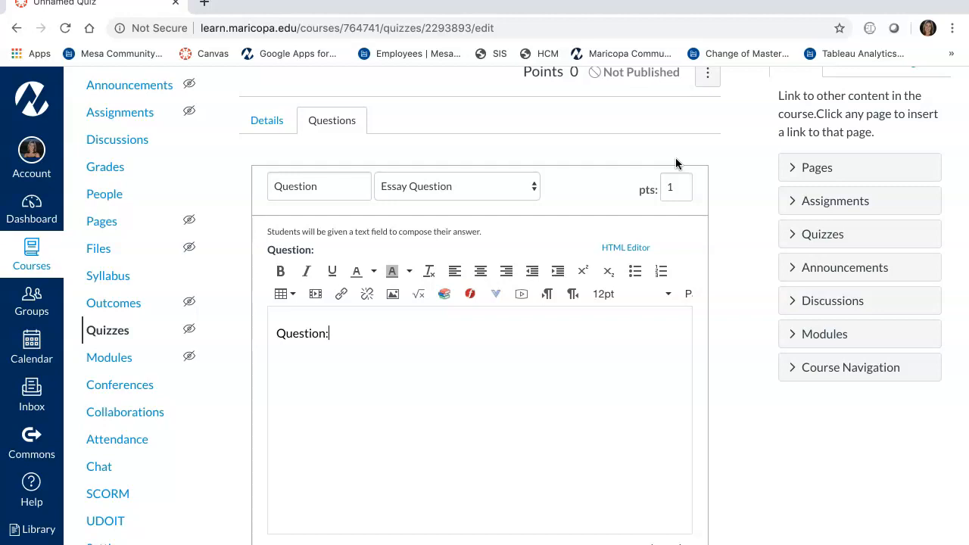
{"action": "left_click", "coordinate": [684, 193]}
{"action": "scroll", "coordinate": [422, 379], "scroll_direction": "down", "scroll_amount": 3}
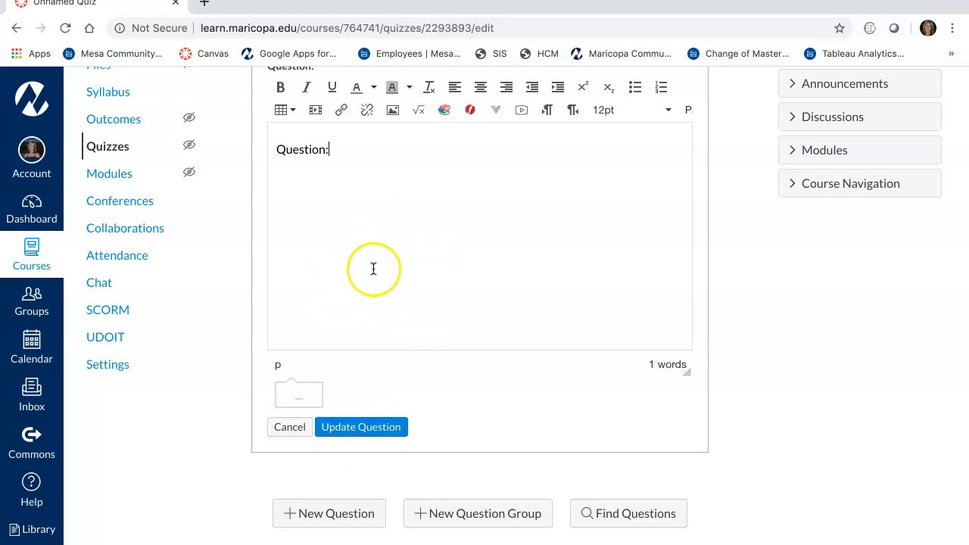
{"action": "left_click", "coordinate": [361, 426]}
- Save and publish the Final Grade Option Quiz
{"action": "mouse_move", "coordinate": [363, 216]}
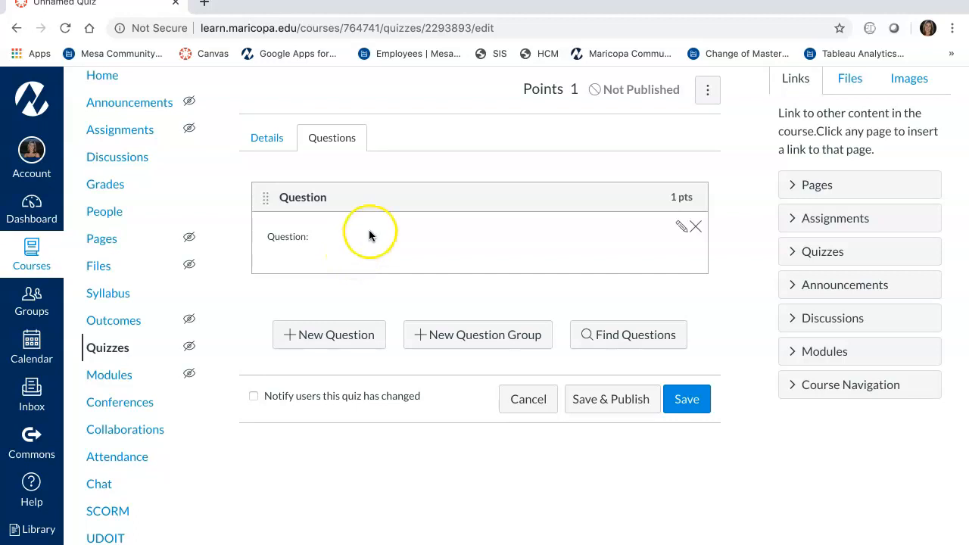
{"action": "left_click", "coordinate": [685, 409]}
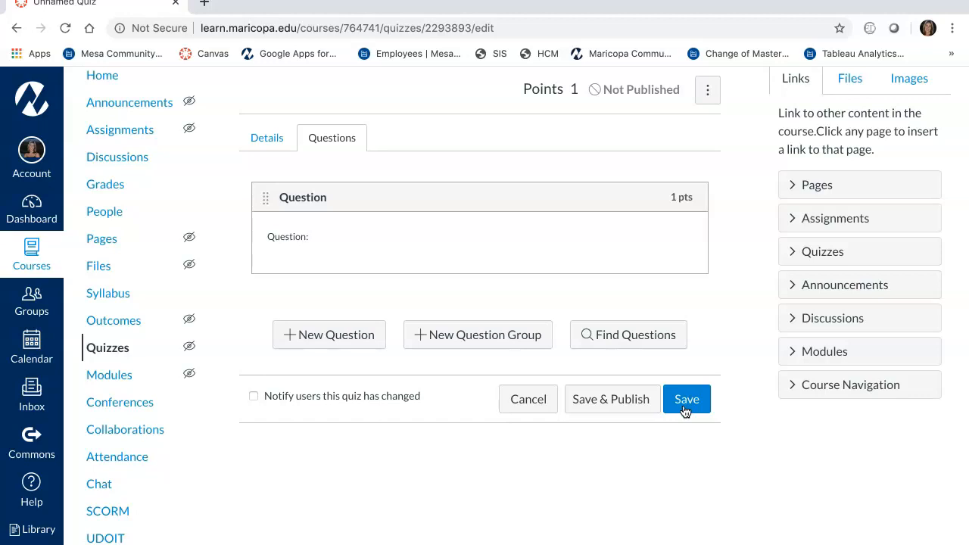
{"action": "left_click", "coordinate": [611, 401]}
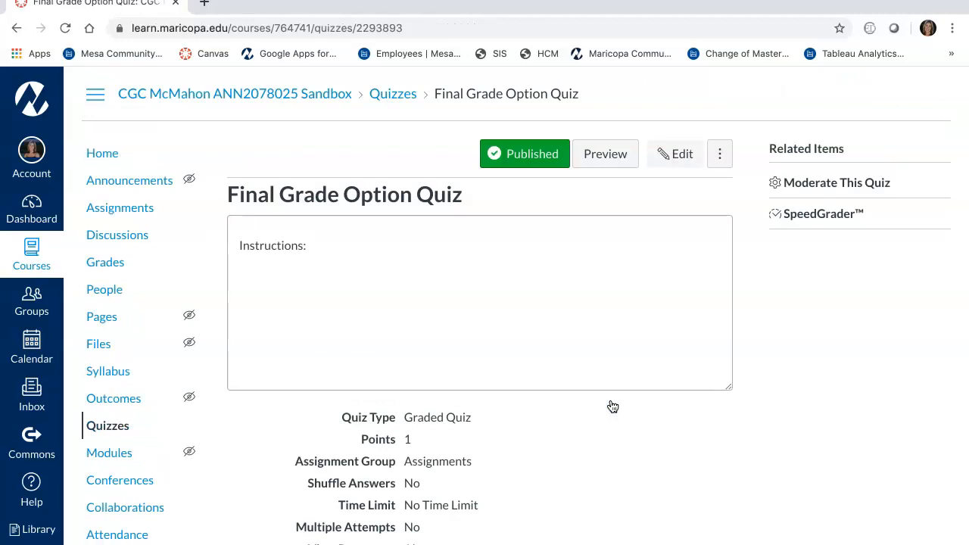
- Review the published quiz's settings, due date, and the preview and edit options
{"action": "scroll", "coordinate": [547, 494], "scroll_direction": "down", "scroll_amount": 2}
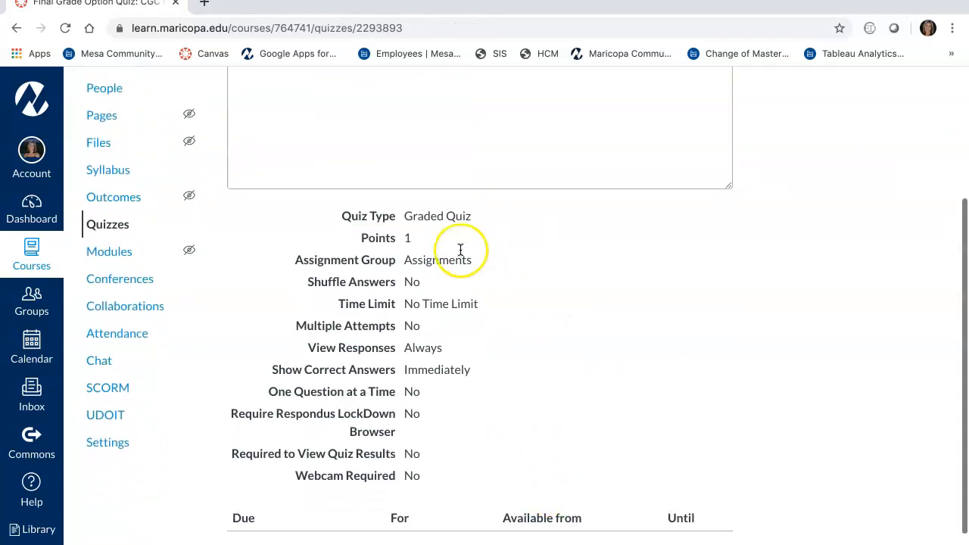
{"action": "scroll", "coordinate": [488, 376], "scroll_direction": "down", "scroll_amount": 1}
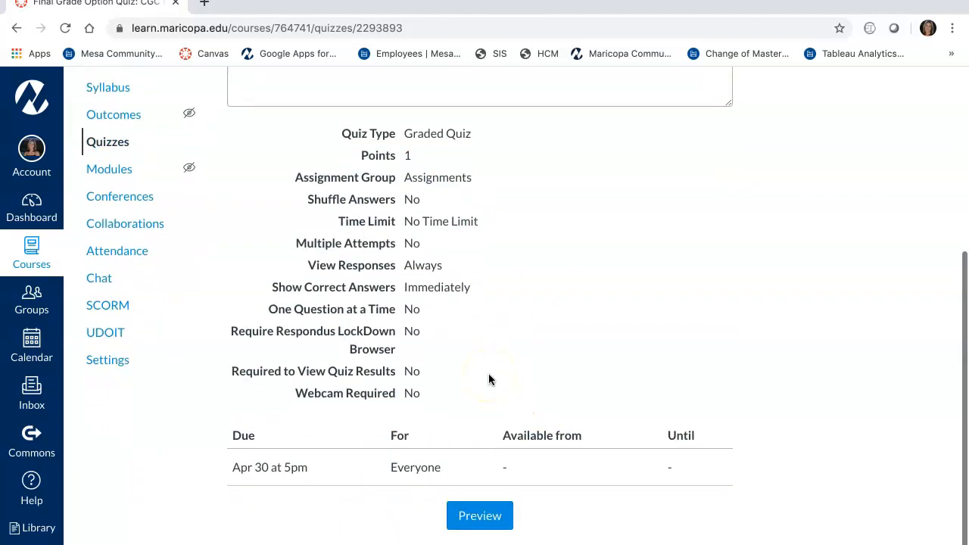
{"action": "left_click", "coordinate": [479, 518]}
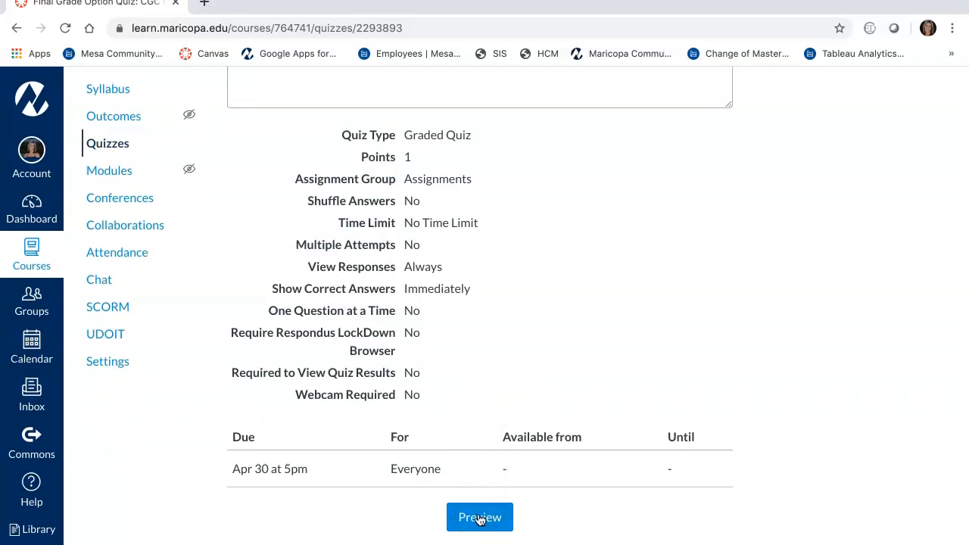
{"action": "left_click", "coordinate": [499, 326]}
{"action": "left_click", "coordinate": [671, 154]}
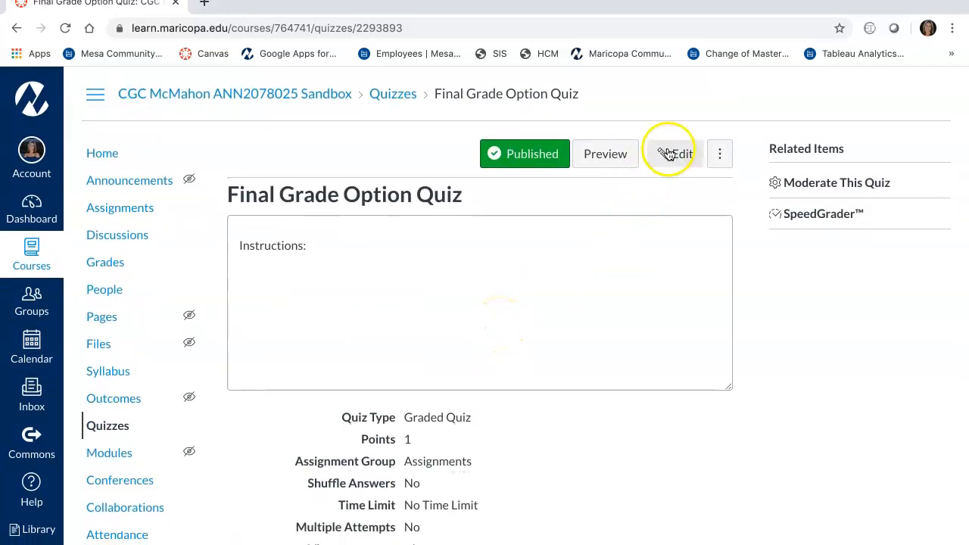